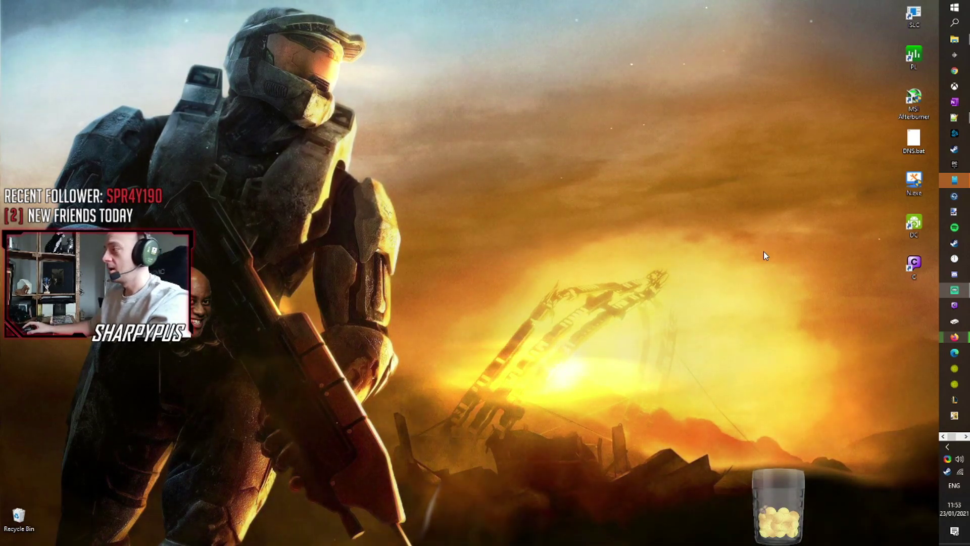
{"action": "key", "text": "alt+Tab"}
{"action": "left_click", "coordinate": [627, 237]}
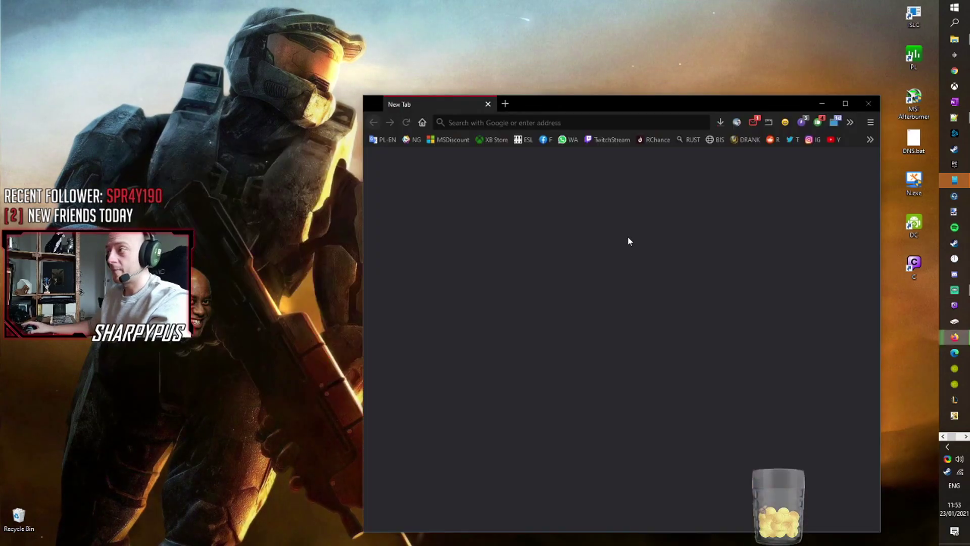
{"action": "left_click_drag", "start_coordinate": [682, 107], "coordinate": [644, 87]}
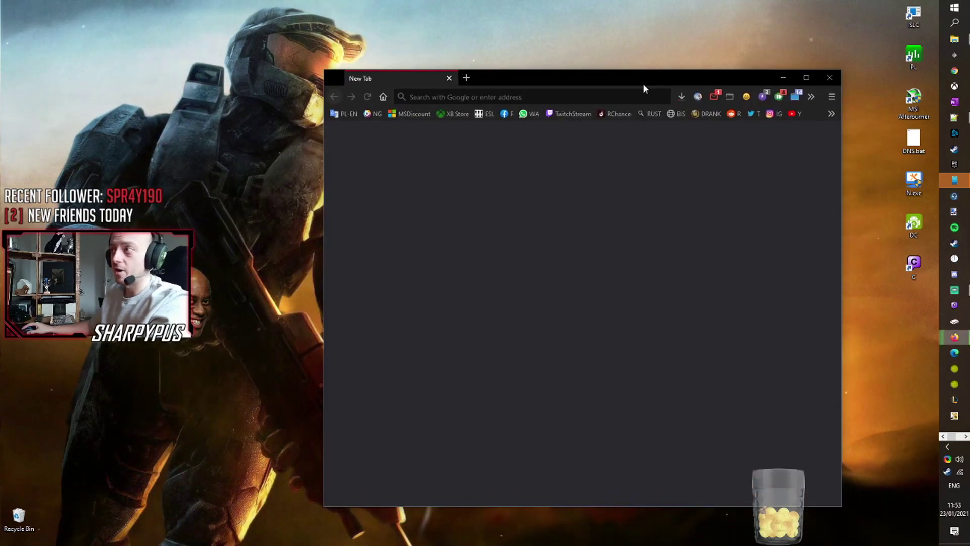
{"action": "key", "text": "alt+Tab"}
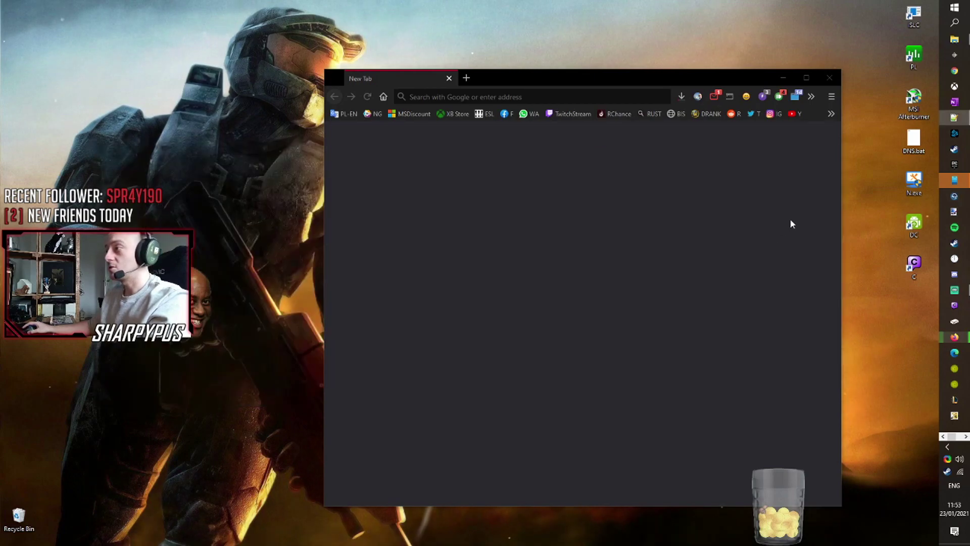
{"action": "left_click", "coordinate": [523, 96]}
{"action": "type", "text": "https://store.rg-adguard.net/"}
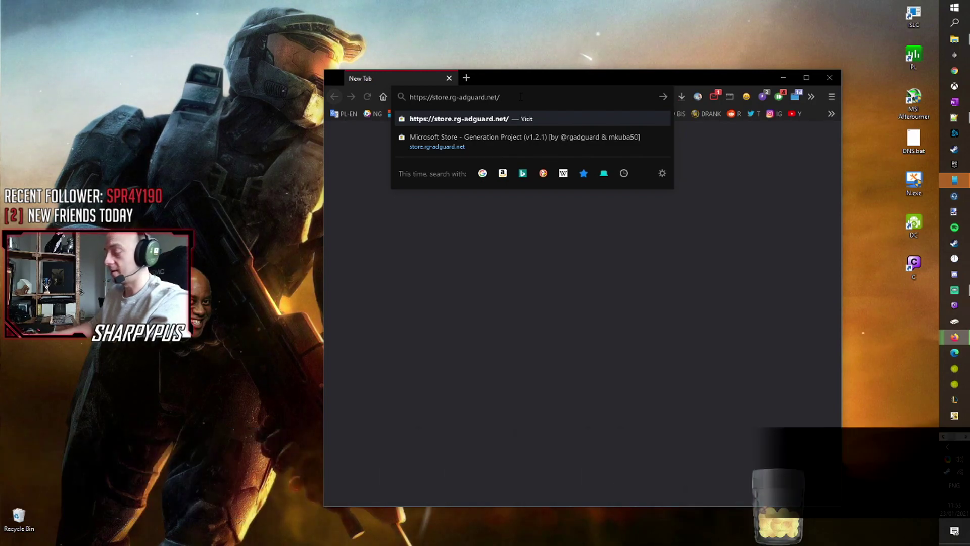
Step: Load the store.rg-adguard.net links page and widen the Firefox window to the left
{"action": "key", "text": "Return"}
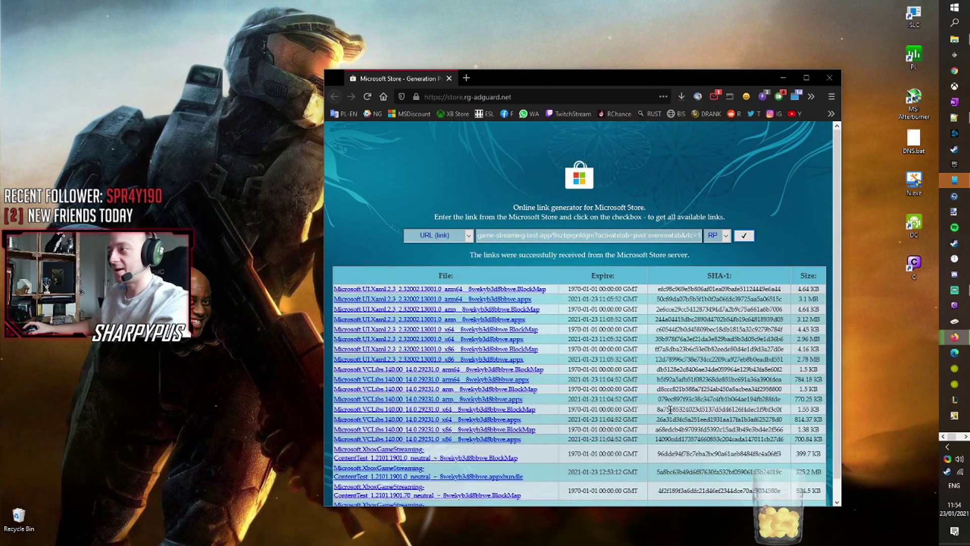
{"action": "left_click_drag", "start_coordinate": [324, 137], "coordinate": [225, 141]}
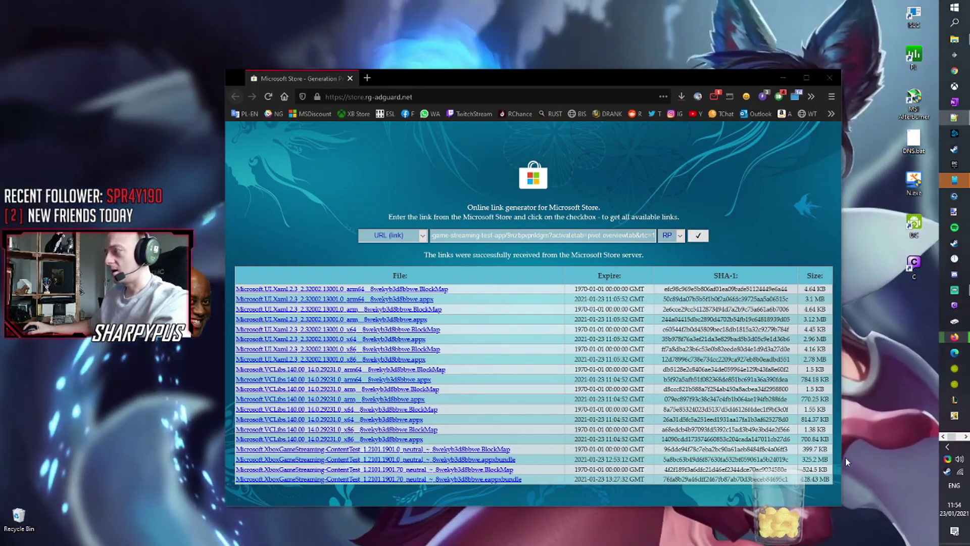
{"action": "left_click_drag", "start_coordinate": [831, 460], "coordinate": [801, 464]}
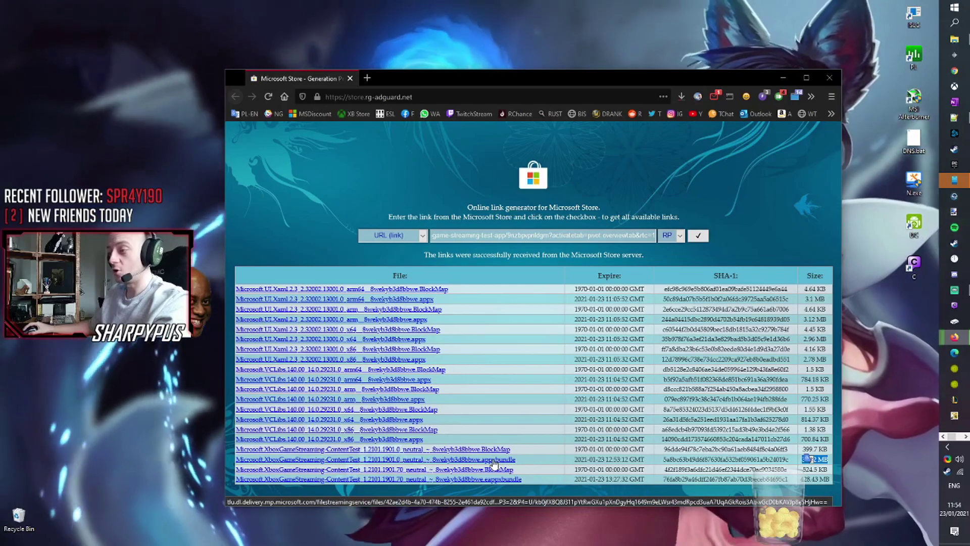
{"action": "left_click", "coordinate": [303, 224]}
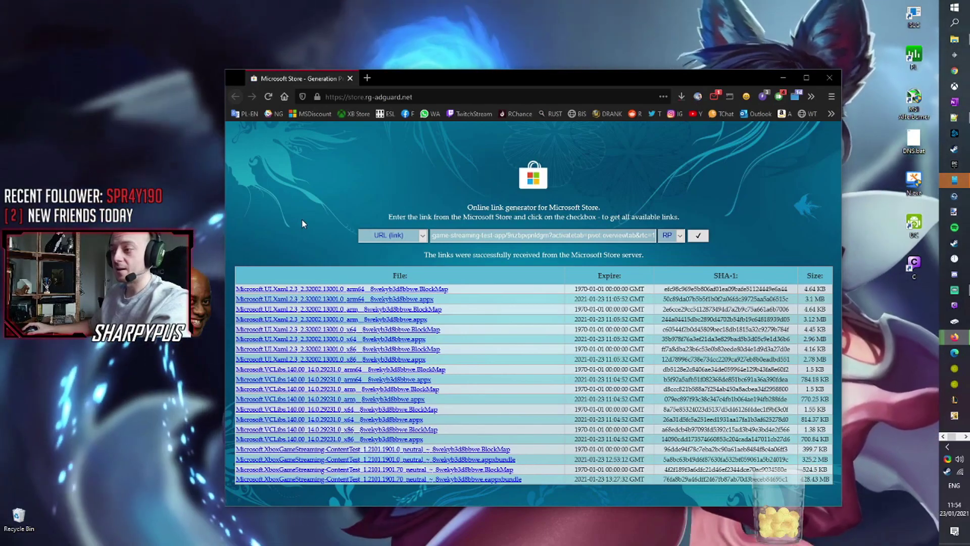
Step: Search the page for '8wekyb3d8bbwe.appxbundle' to find the 325.2 MB ContentTest bundle link
{"action": "key", "text": "ctrl+f"}
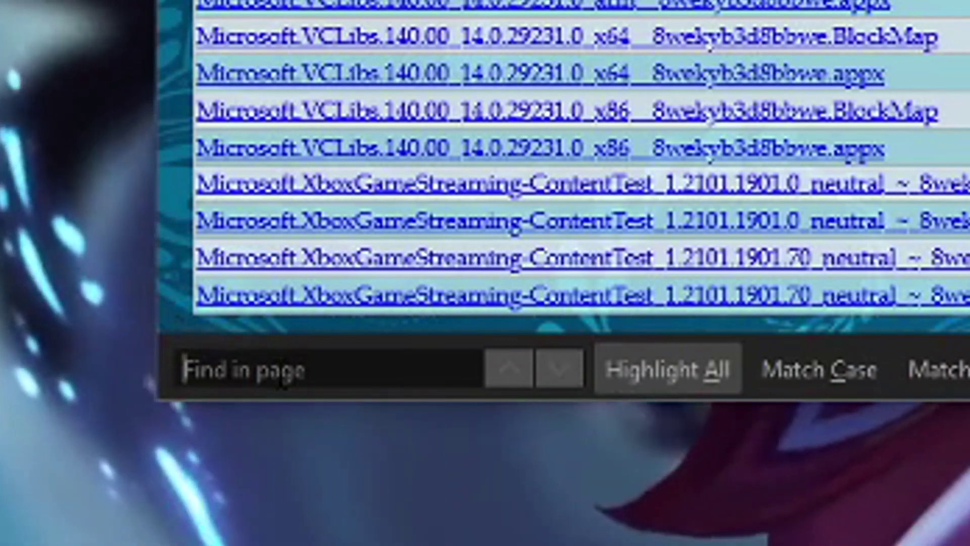
{"action": "type", "text": "8wekyb3d8bbwe.appxbundle"}
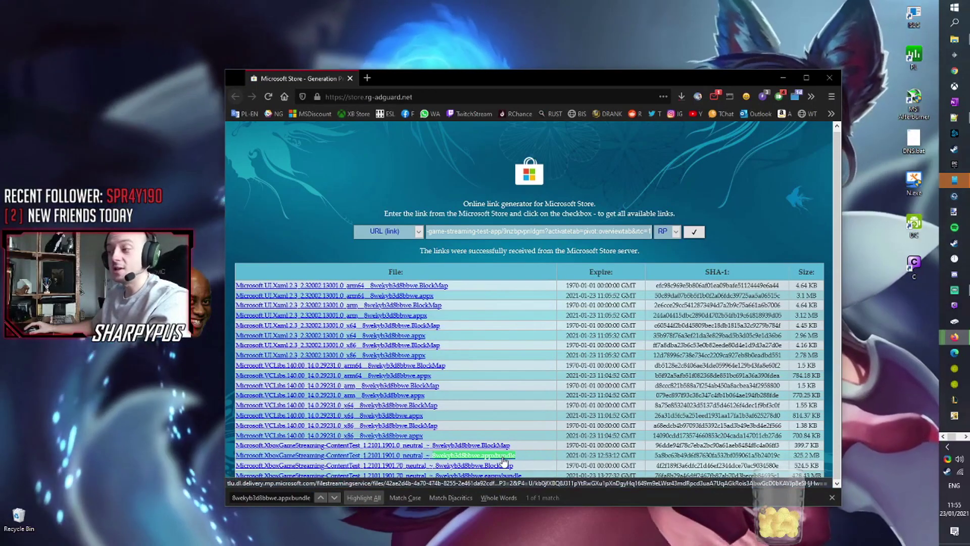
Step: Save the ContentTest appxbundle to disk and bring up its entry in the Downloads library
{"action": "left_click", "coordinate": [504, 457]}
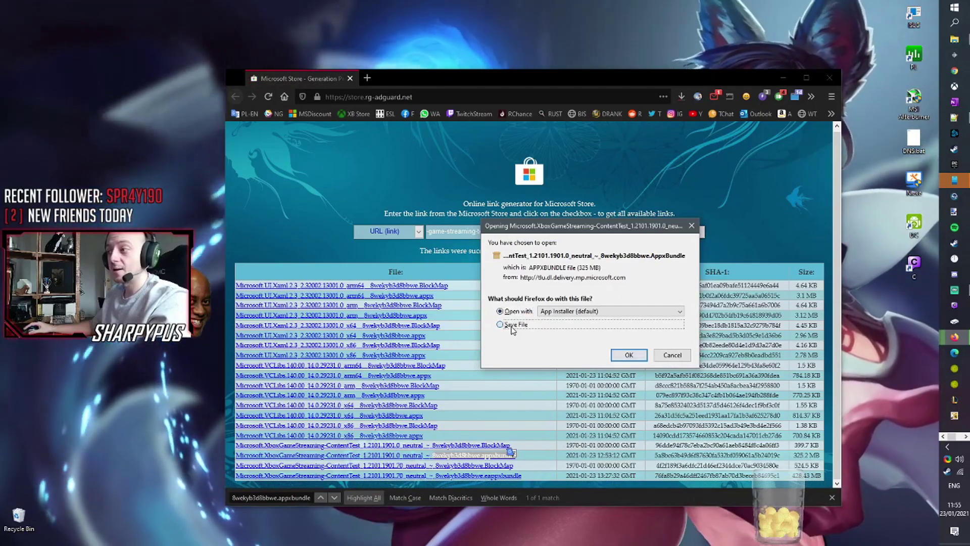
{"action": "left_click", "coordinate": [500, 324]}
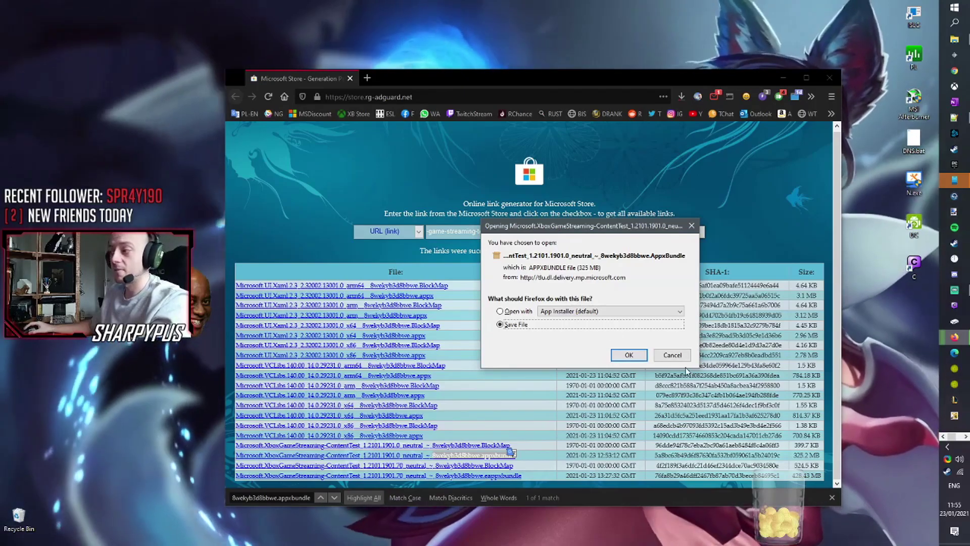
{"action": "left_click", "coordinate": [672, 355]}
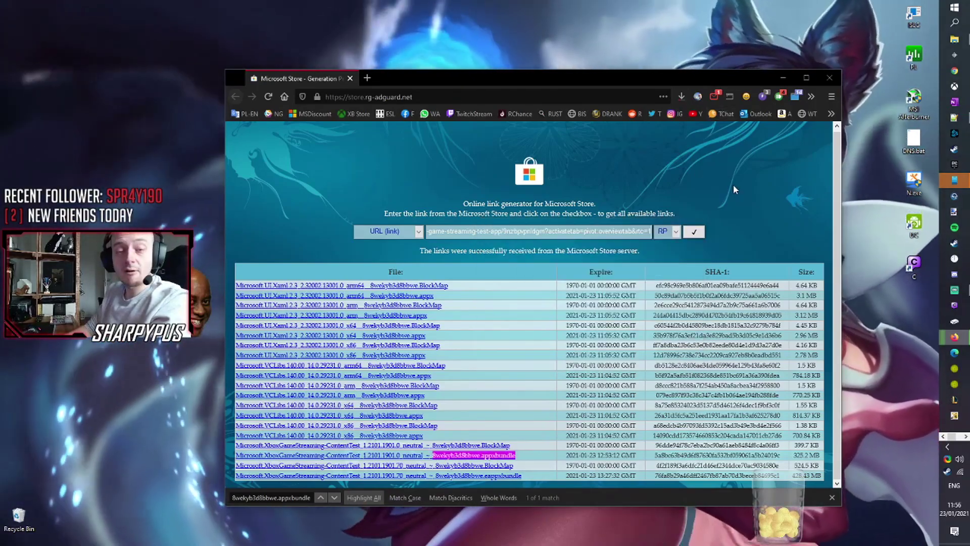
{"action": "key", "text": "ctrl+shift+y"}
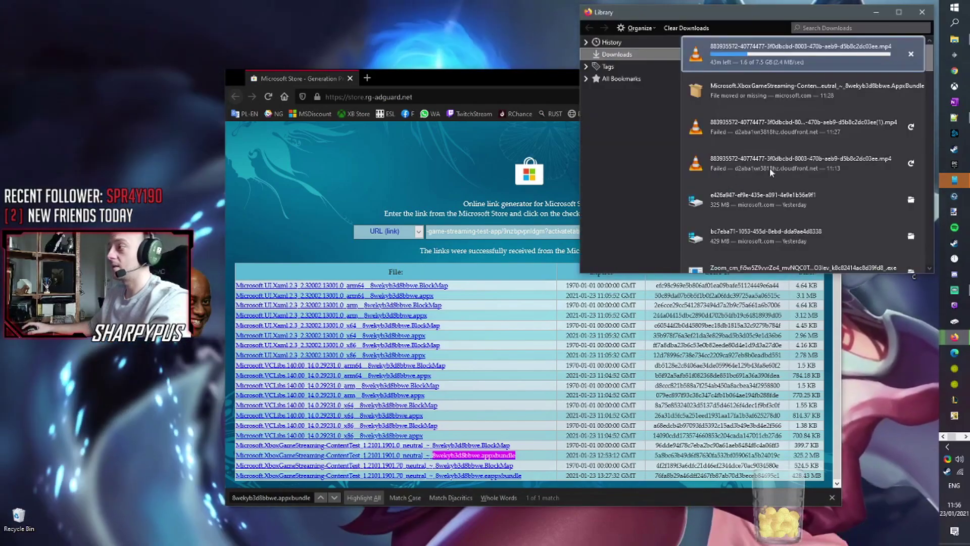
{"action": "right_click", "coordinate": [862, 60]}
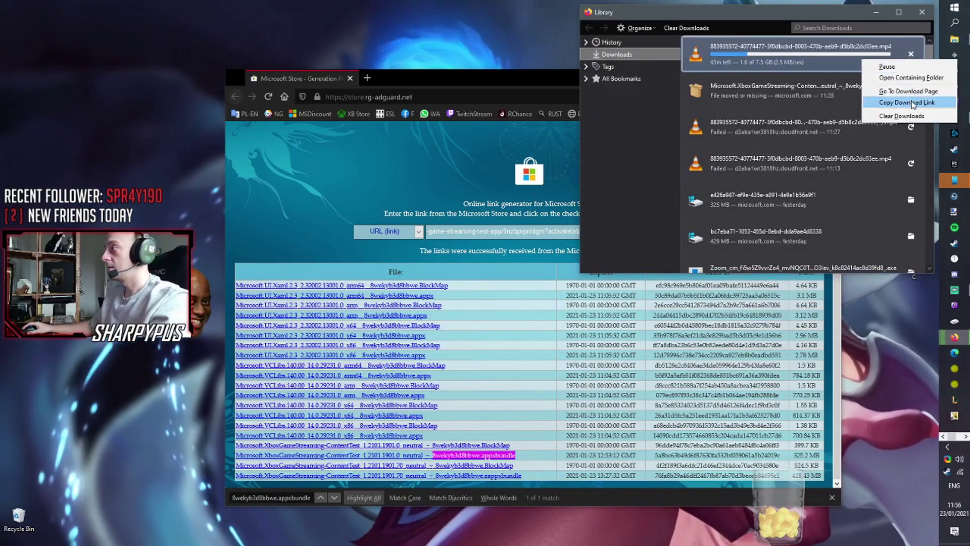
Step: Open the download's containing folder, move Explorer left, and select the ContentTest file
{"action": "left_click", "coordinate": [910, 78]}
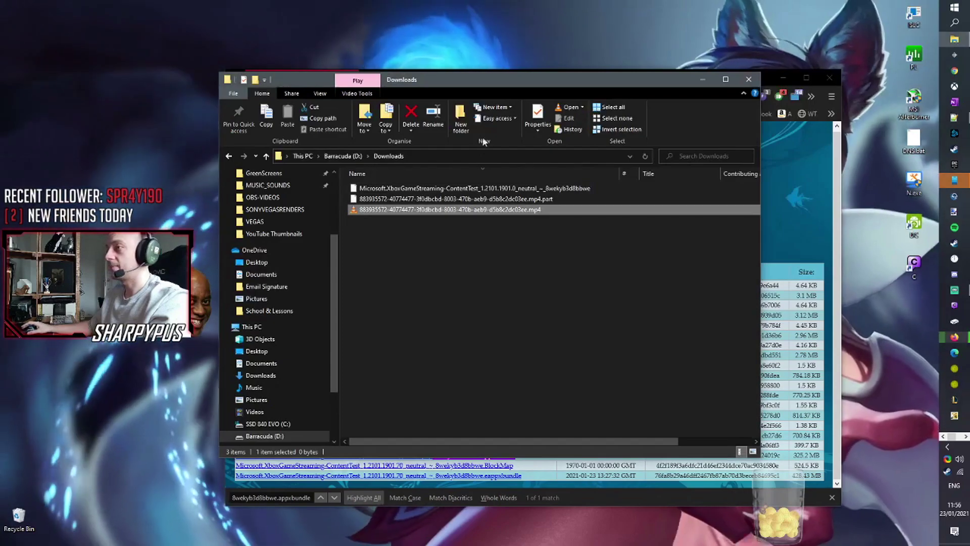
{"action": "left_click_drag", "start_coordinate": [457, 86], "coordinate": [312, 130]}
{"action": "left_click", "coordinate": [330, 232]}
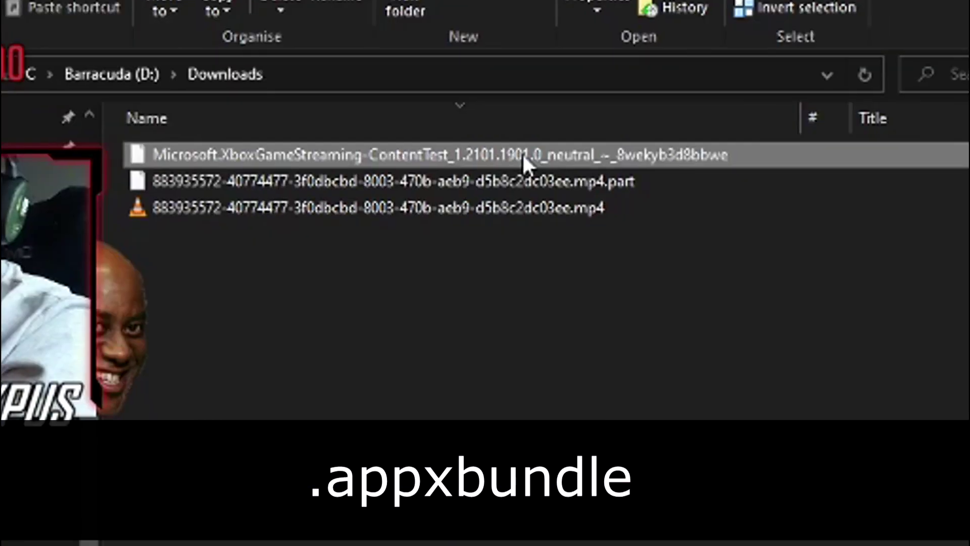
Step: Rename the ContentTest file to add the .appxbundle extension, accepting the extension change
{"action": "right_click", "coordinate": [364, 234]}
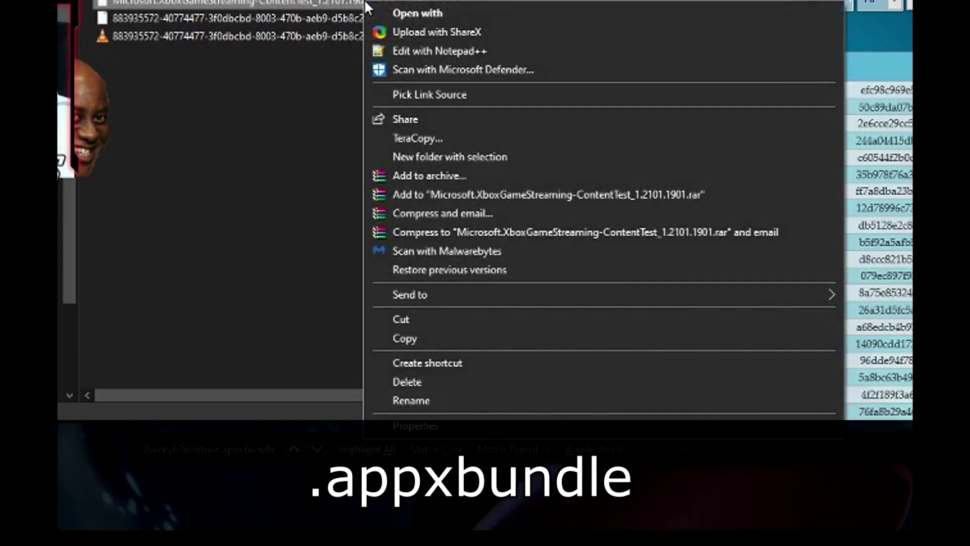
{"action": "left_click", "coordinate": [411, 400]}
{"action": "key", "text": "End"}
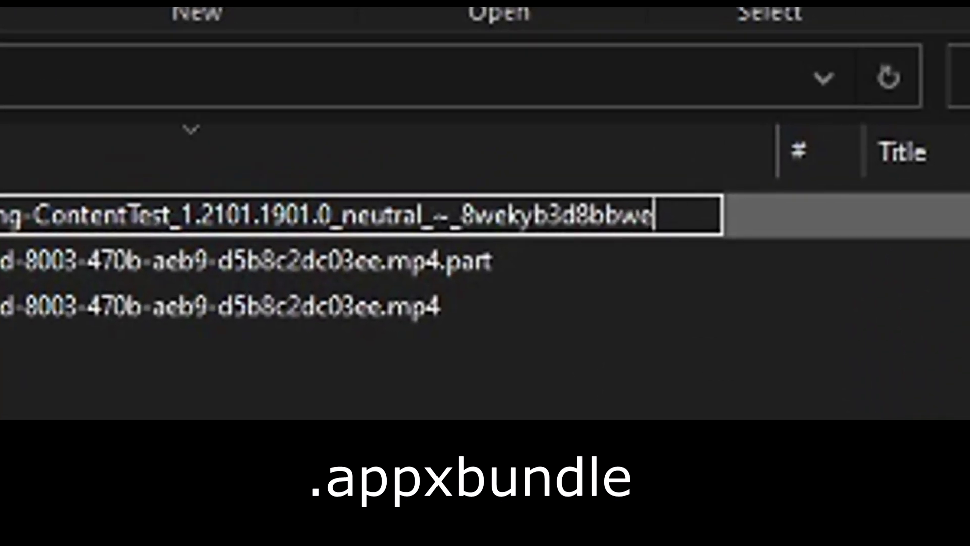
{"action": "type", "text": ".appxbundle"}
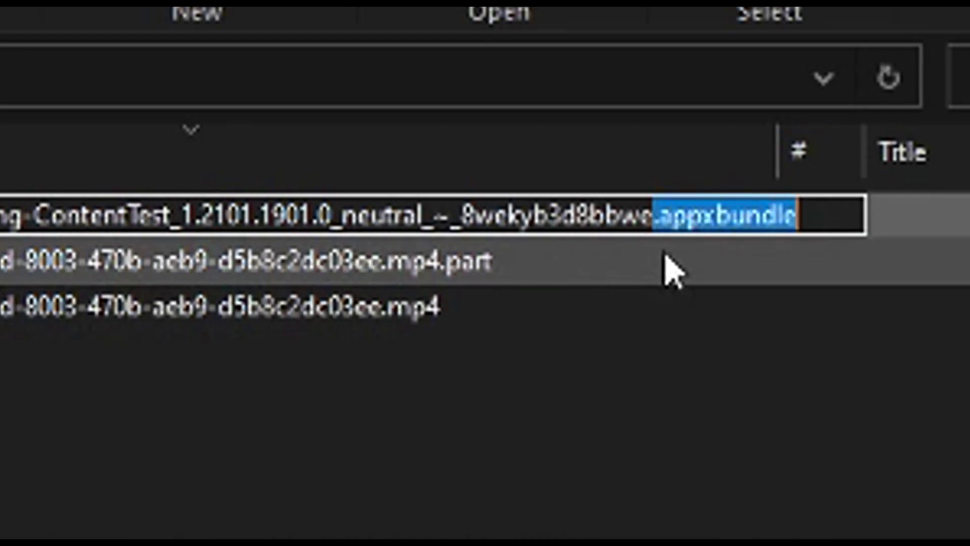
{"action": "left_click", "coordinate": [777, 218]}
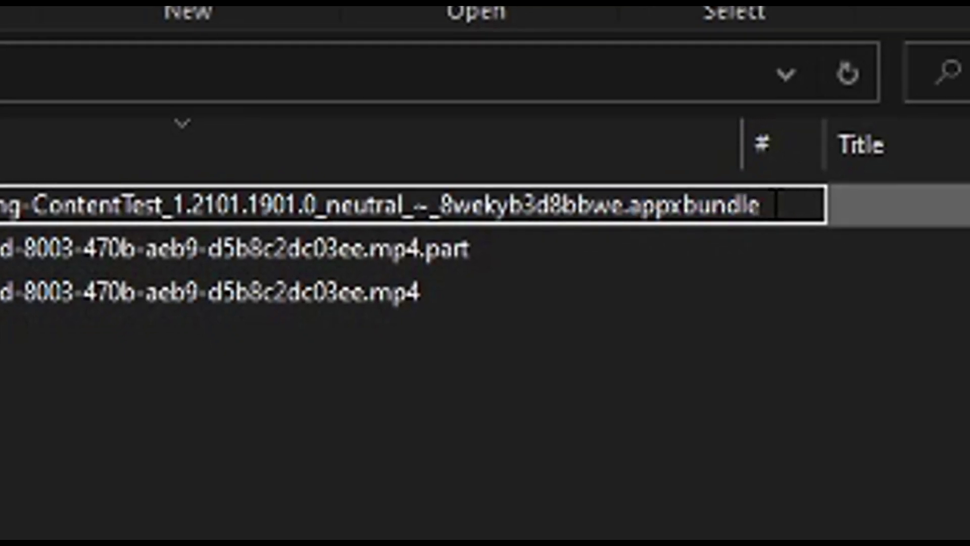
{"action": "key", "text": "Return"}
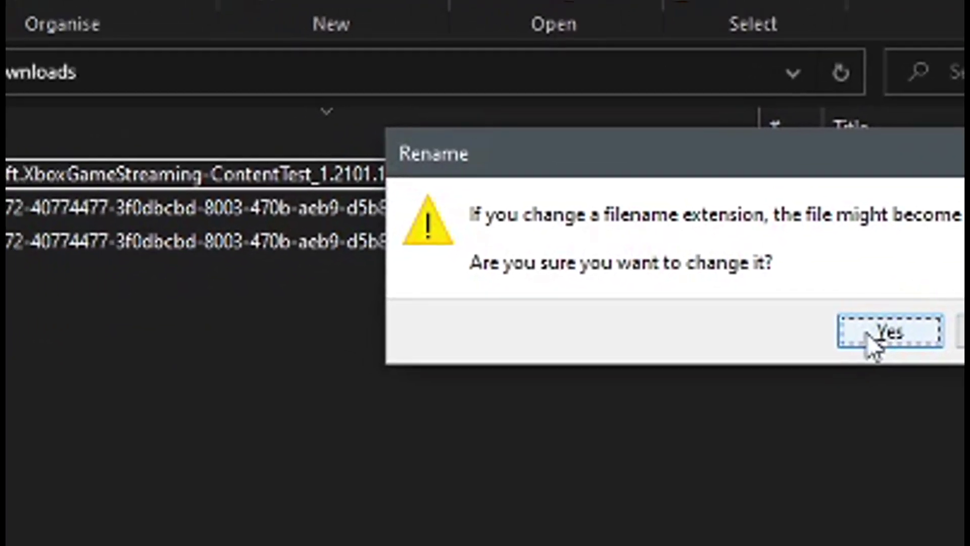
{"action": "left_click", "coordinate": [635, 283]}
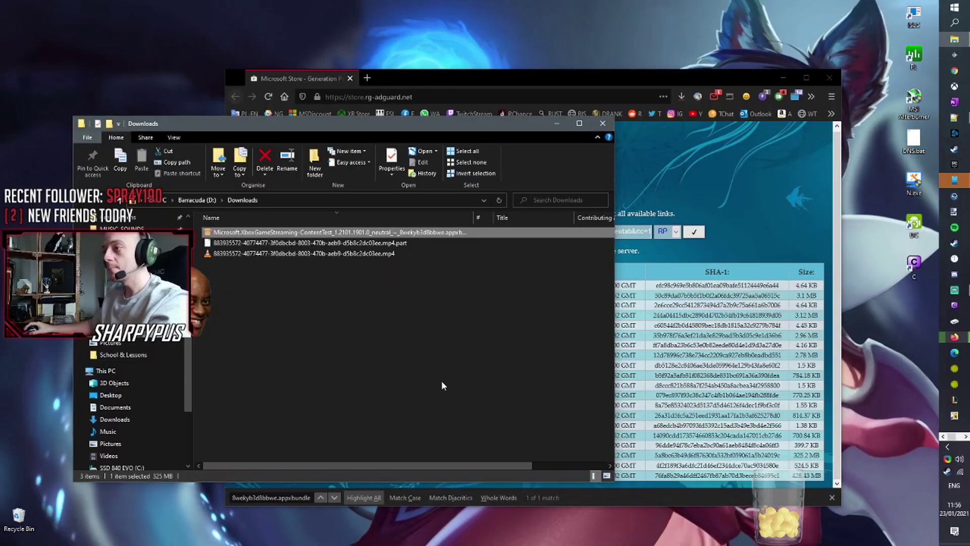
{"action": "left_click", "coordinate": [428, 366]}
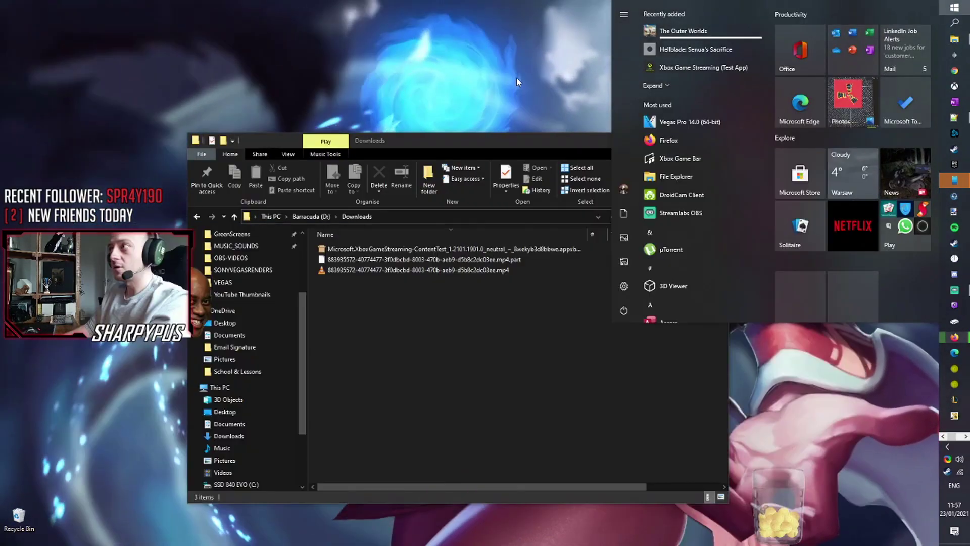
Step: Search 'developer' from Start and switch Developer Mode on in the For developers settings
{"action": "type", "text": "developer"}
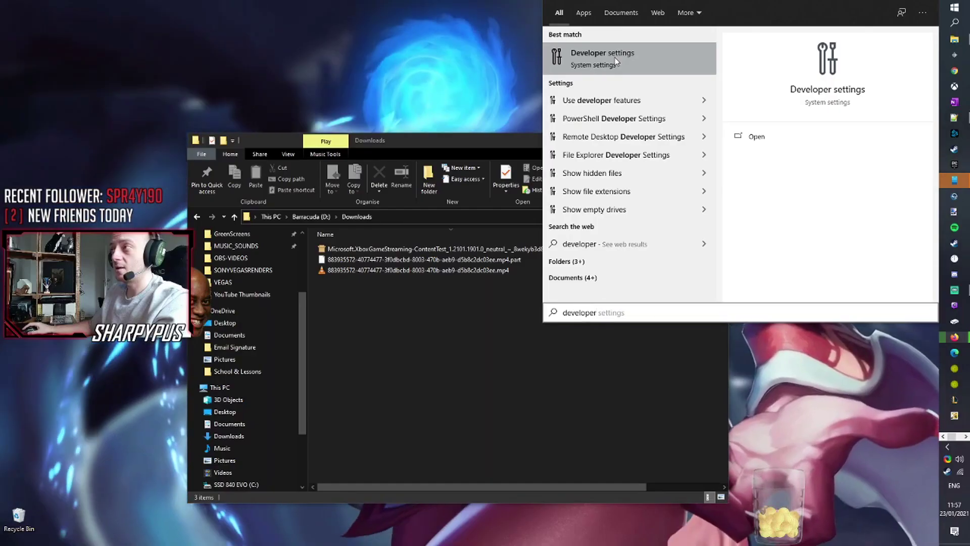
{"action": "left_click", "coordinate": [377, 88]}
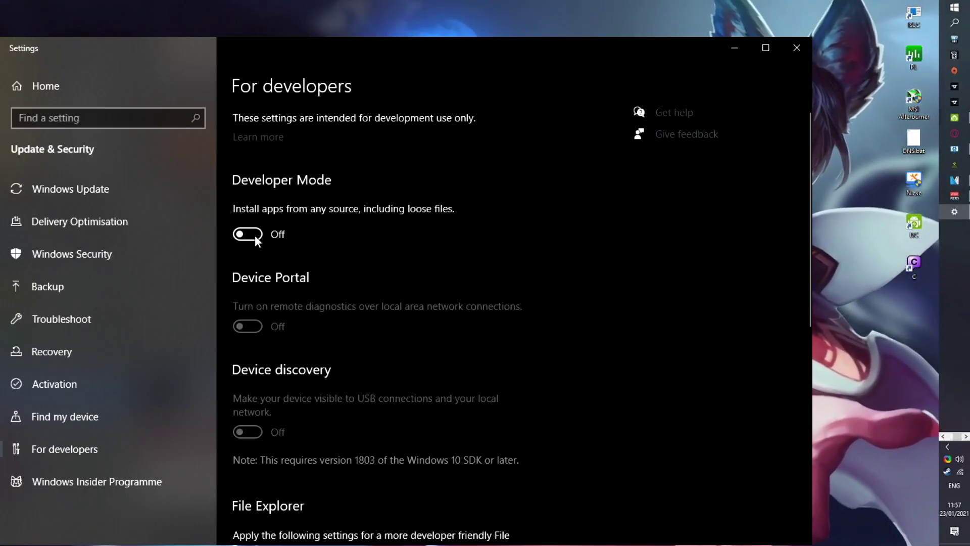
{"action": "left_click", "coordinate": [255, 235]}
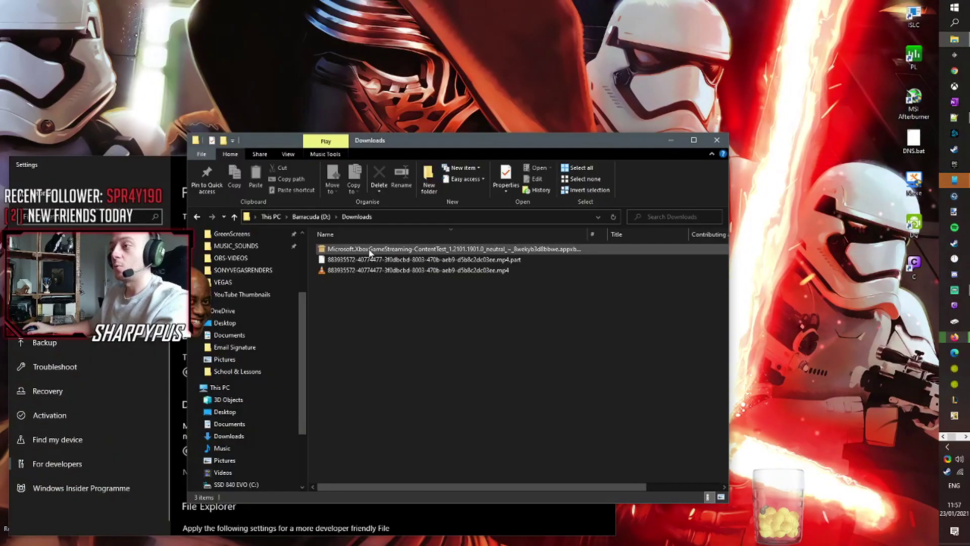
Step: Open the appxbundle, dismiss the already-installed notice, and launch Xbox Game Streaming (Test App)
{"action": "double_click", "coordinate": [370, 249]}
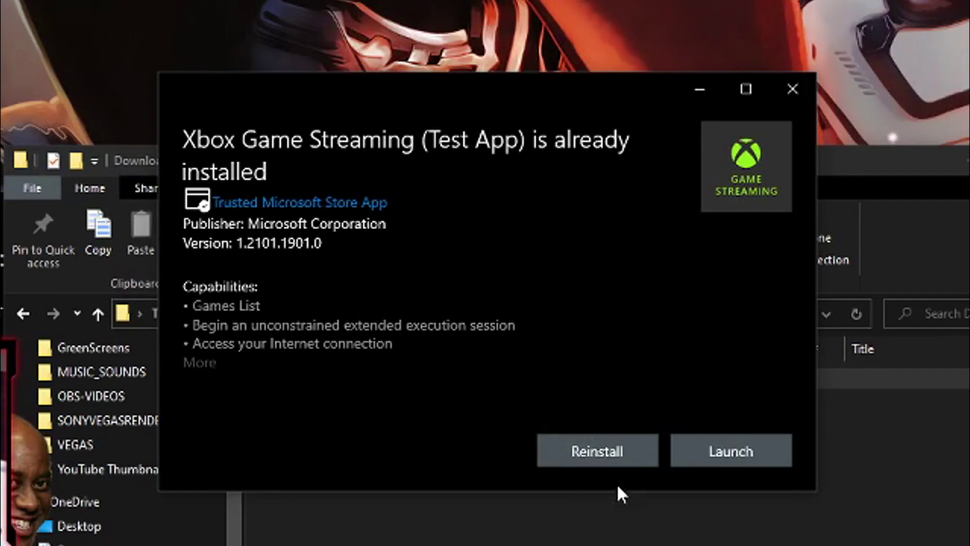
{"action": "left_click", "coordinate": [794, 90]}
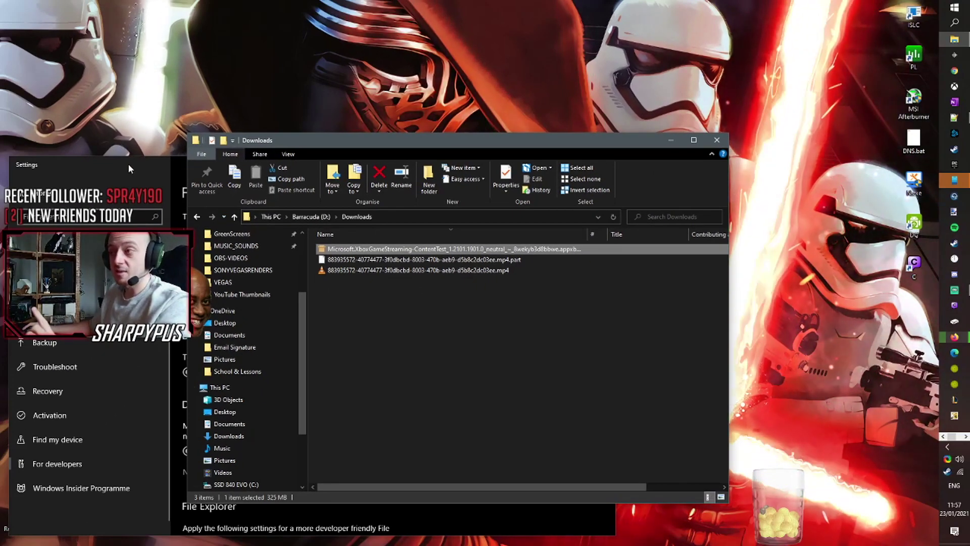
{"action": "left_click", "coordinate": [958, 163]}
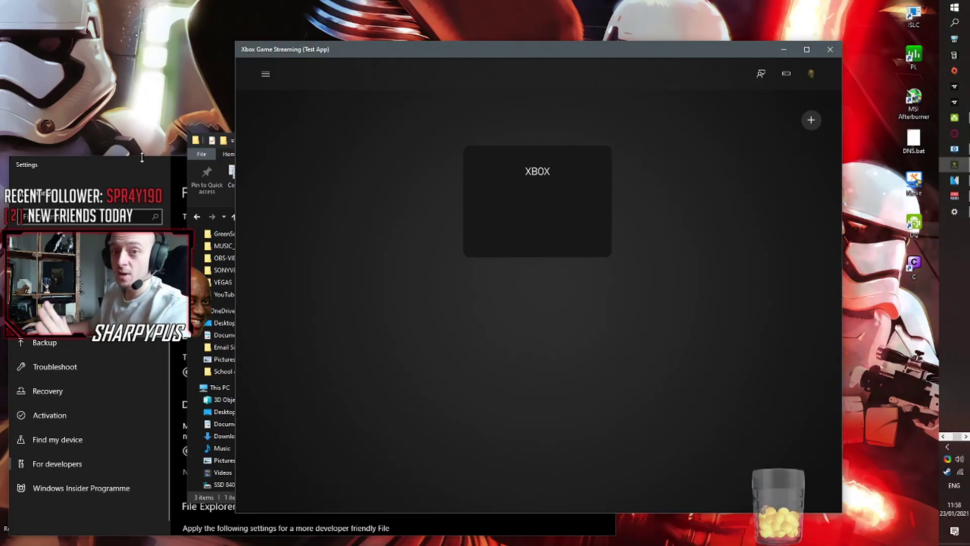
Step: Toggle Developer Mode off in Settings and reposition the Xbox Game Streaming window
{"action": "left_click", "coordinate": [142, 159]}
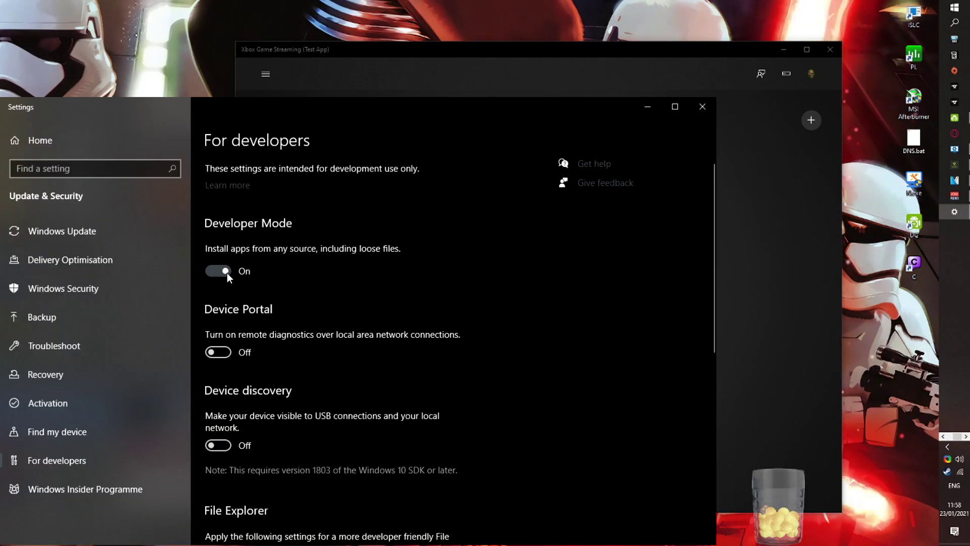
{"action": "left_click", "coordinate": [199, 304]}
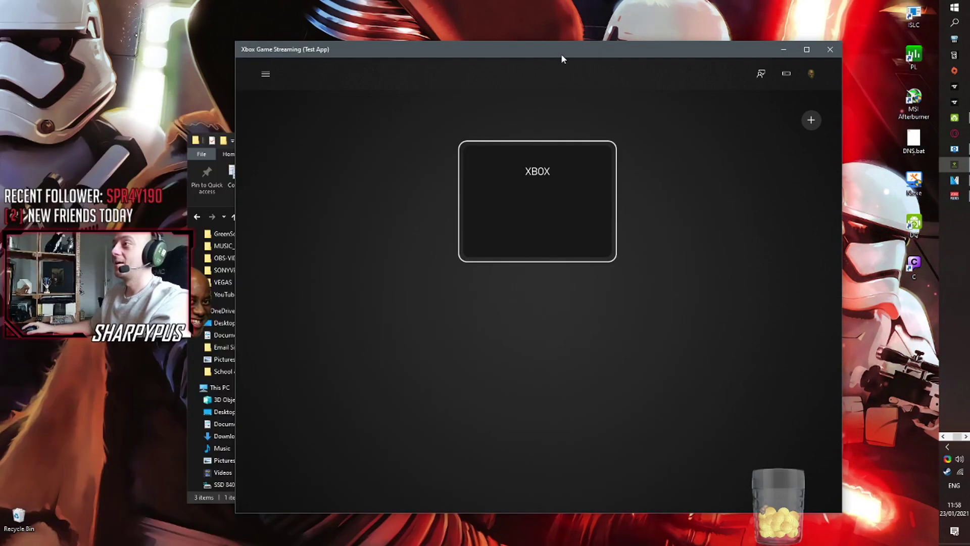
{"action": "mouse_move", "coordinate": [561, 53]}
{"action": "left_mouse_down"}
{"action": "mouse_move", "coordinate": [542, 62]}
{"action": "mouse_move", "coordinate": [554, 64]}
{"action": "left_mouse_up"}
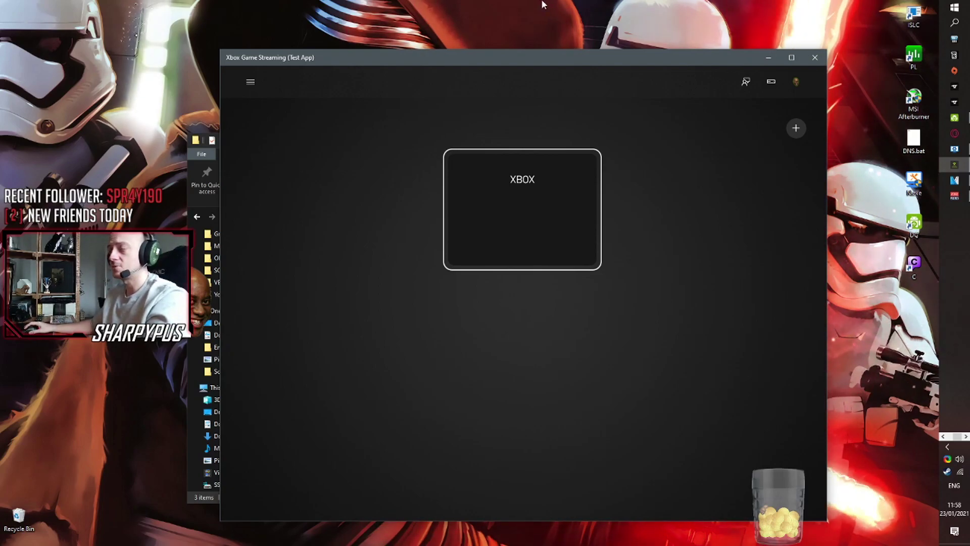
Step: Select the XBOX console tile and continue past the Friendly reminder to start streaming
{"action": "left_click", "coordinate": [526, 225]}
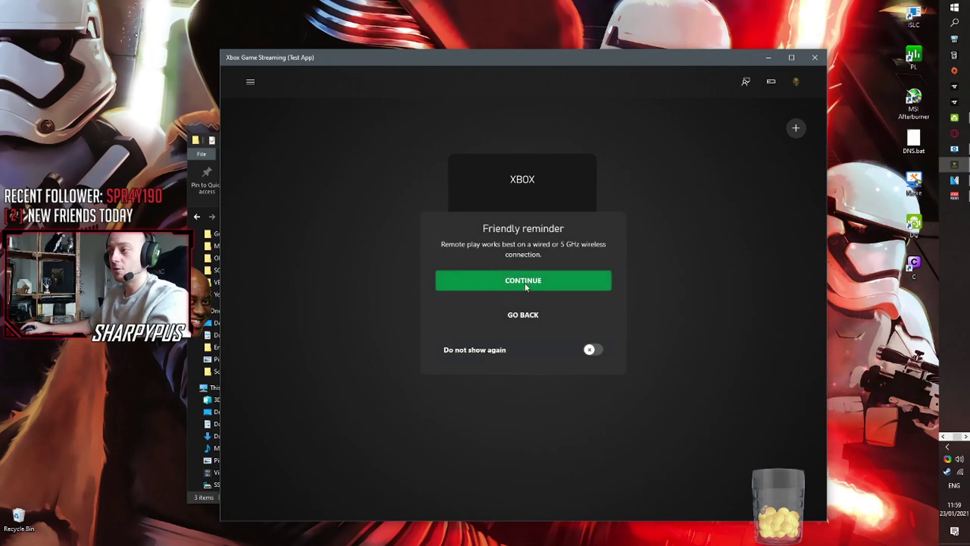
{"action": "left_click", "coordinate": [526, 282]}
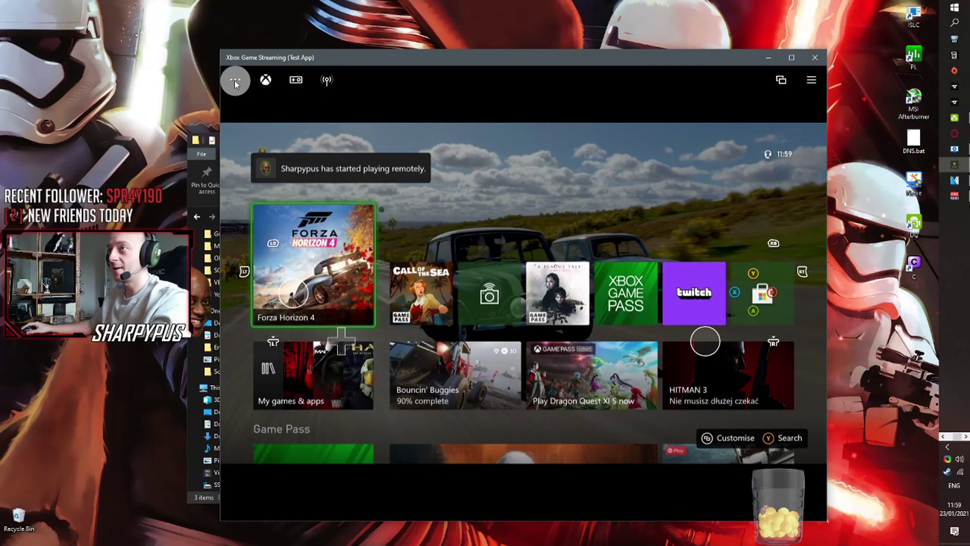
Step: Toggle the streamed dashboard to fullscreen, then move focus back onto the Forza Horizon 4 tile
{"action": "left_click", "coordinate": [236, 81]}
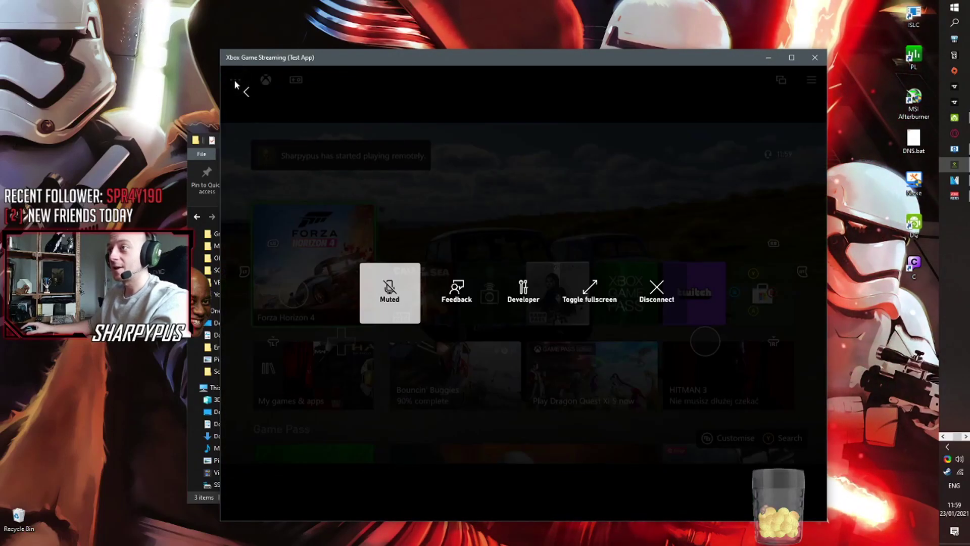
{"action": "left_click", "coordinate": [586, 290]}
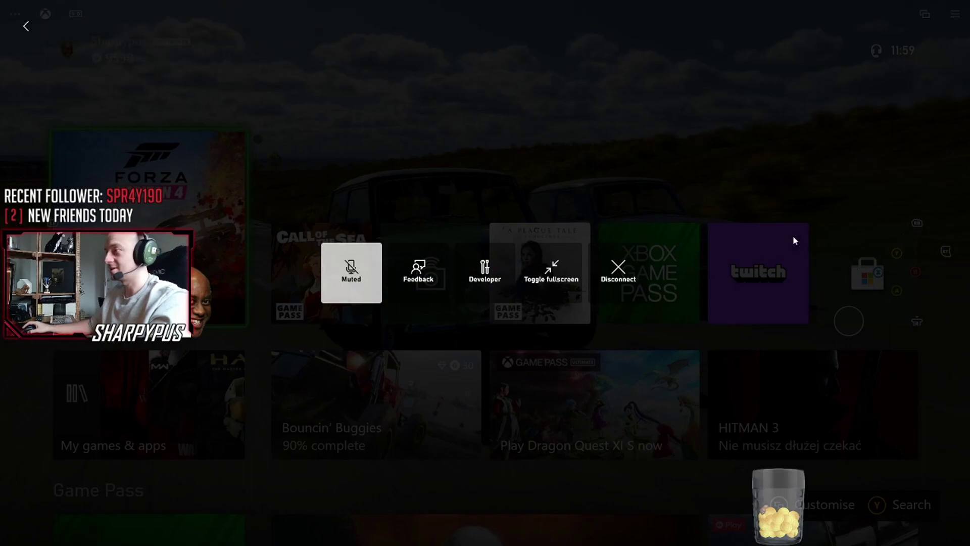
{"action": "left_click", "coordinate": [27, 28]}
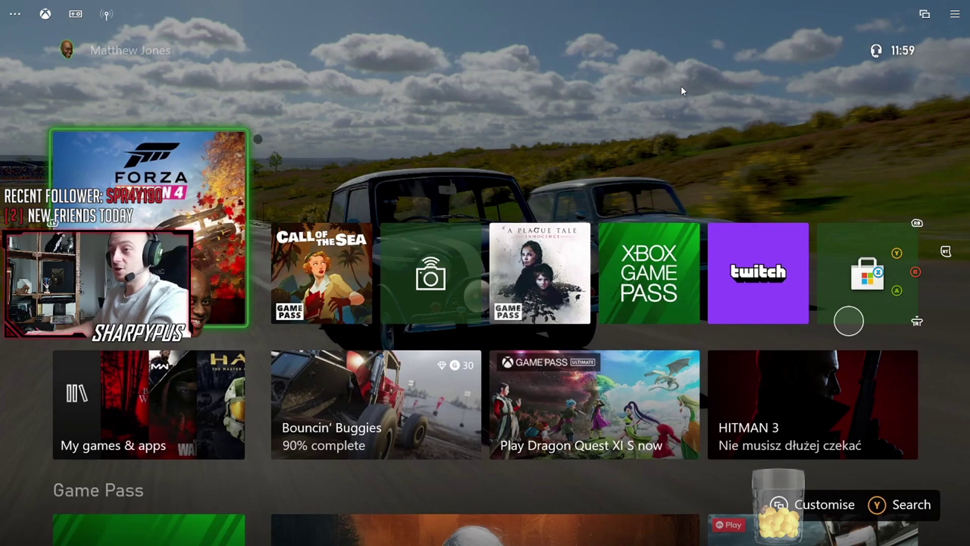
{"action": "key", "text": "Right"}
{"action": "key", "text": "Right"}
{"action": "key", "text": "Right"}
{"action": "key", "text": "Left"}
{"action": "key", "text": "Left"}
{"action": "key", "text": "Left"}
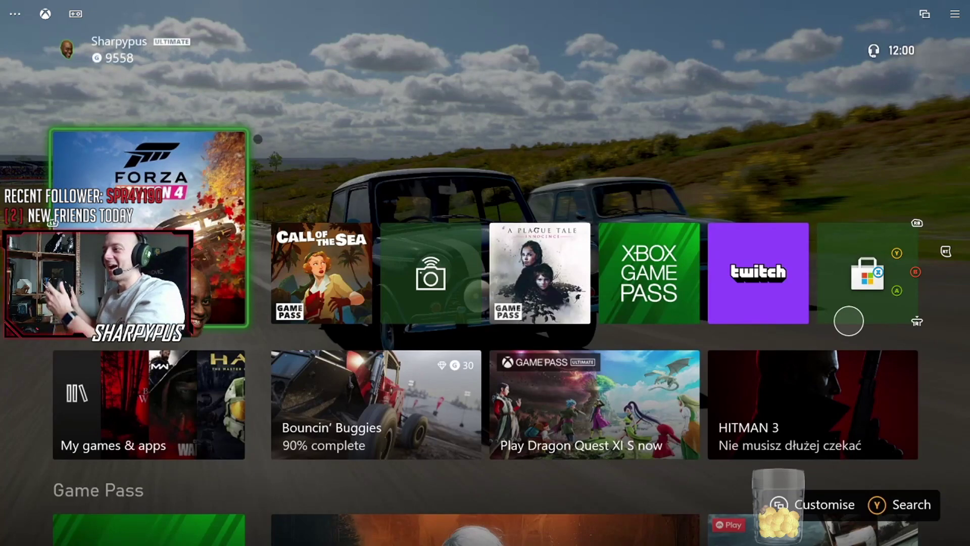
Step: Move along the dashboard tiles, settle on the Forza Horizon 4 tile and launch it
{"action": "key", "text": "Right"}
{"action": "key", "text": "Left"}
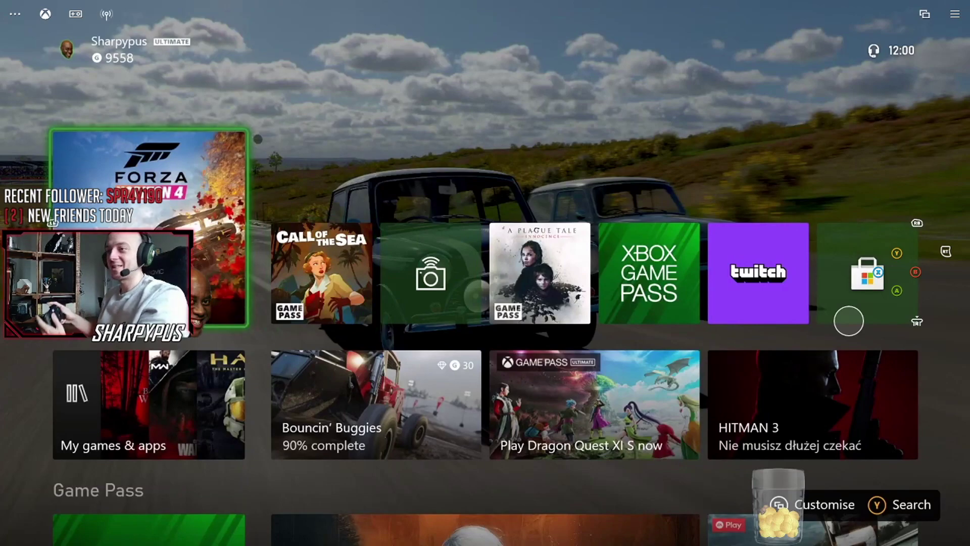
{"action": "key", "text": "Right"}
{"action": "key", "text": "Left"}
{"action": "key", "text": "Return"}
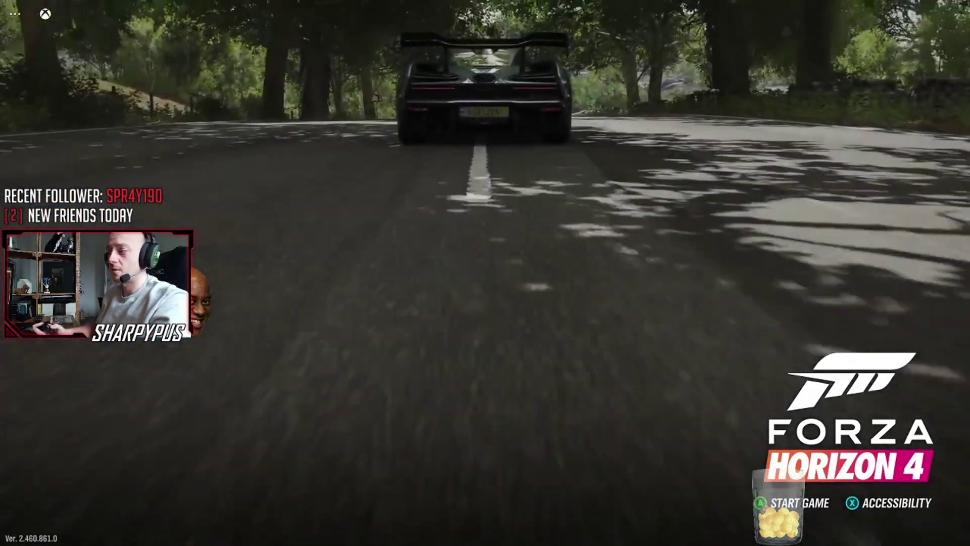
Step: Choose Start Game on the Forza Horizon 4 title screen and let it load
{"action": "key", "text": "Return"}
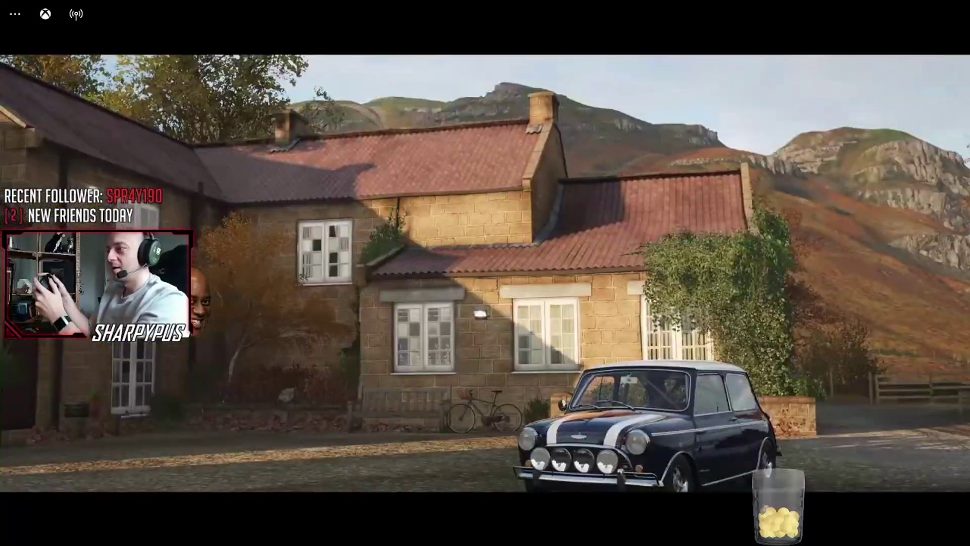
Step: Continue past Welcome Back and bring up the pause menu on its Home tab
{"action": "key", "text": "Escape"}
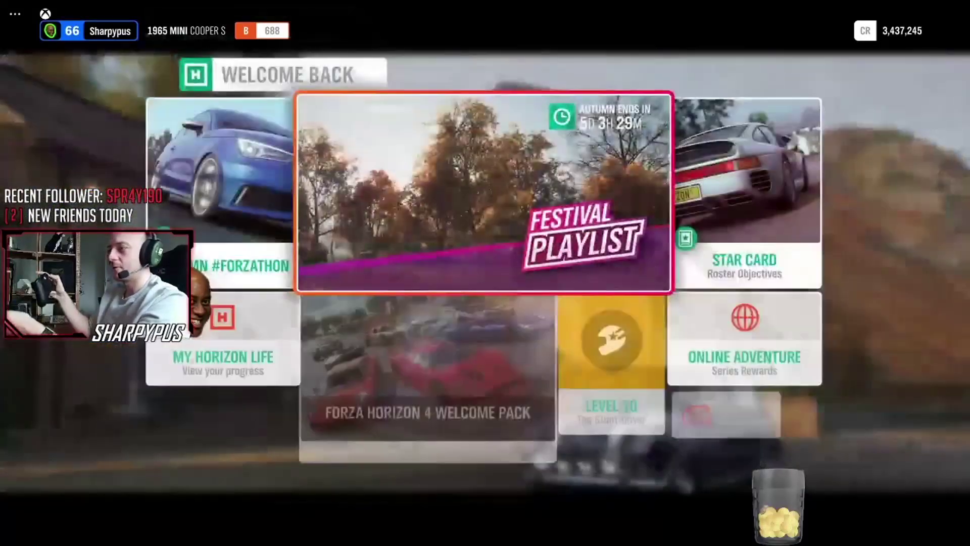
{"action": "key", "text": "Escape"}
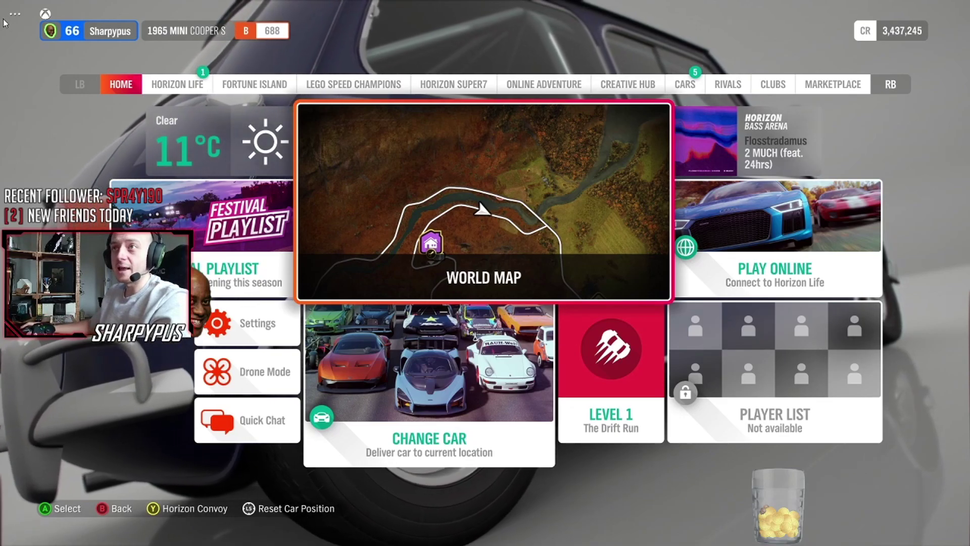
Step: Use the top-left '...' button to show the streaming options over Forza's Home menu
{"action": "left_click", "coordinate": [15, 14]}
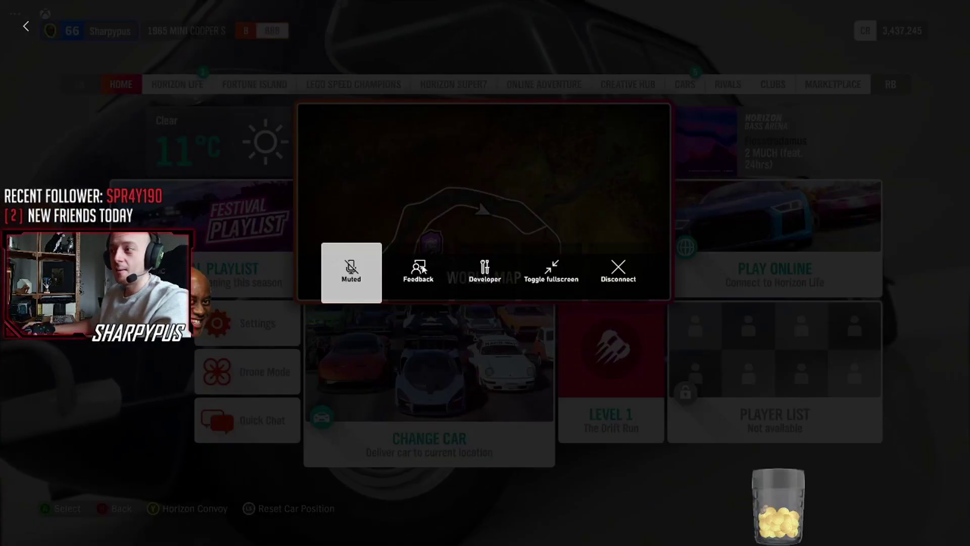